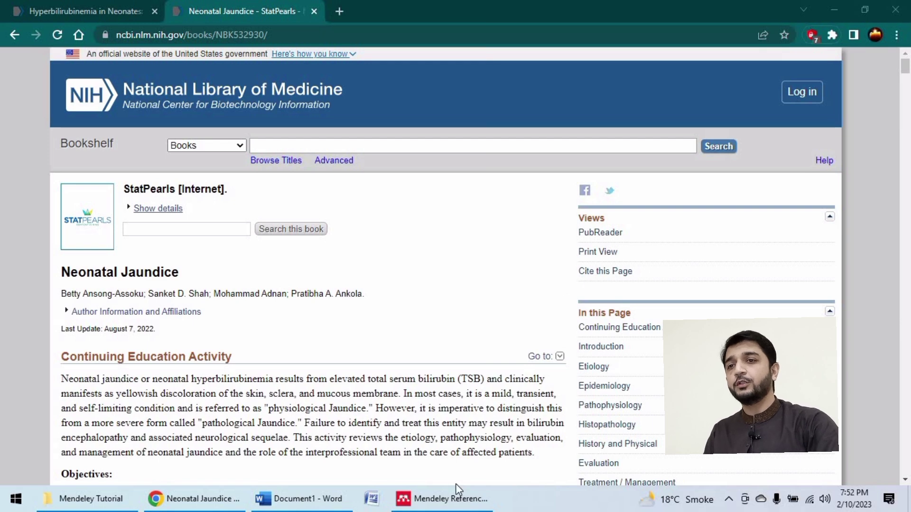
Compare the Word paragraph with the StatPearls and Hyperbilirubinemia in Neonates sources in Chrome
click(294, 499)
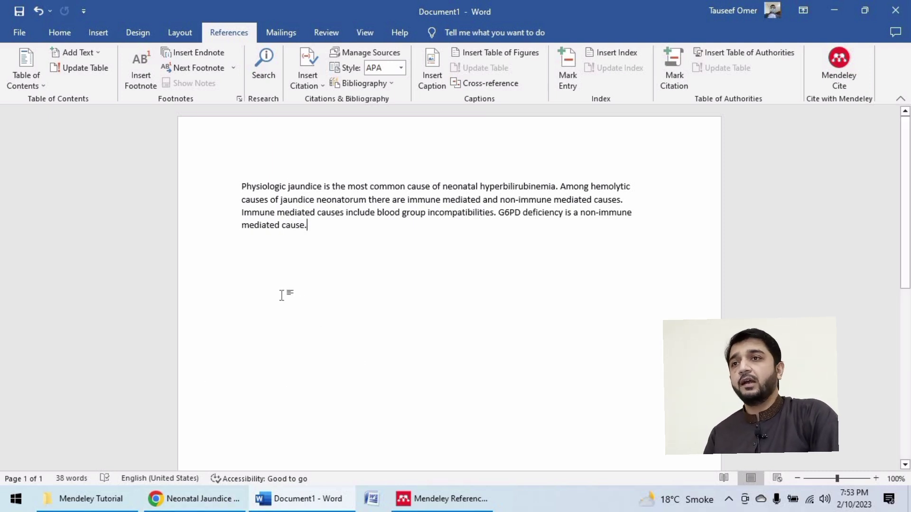
click(193, 499)
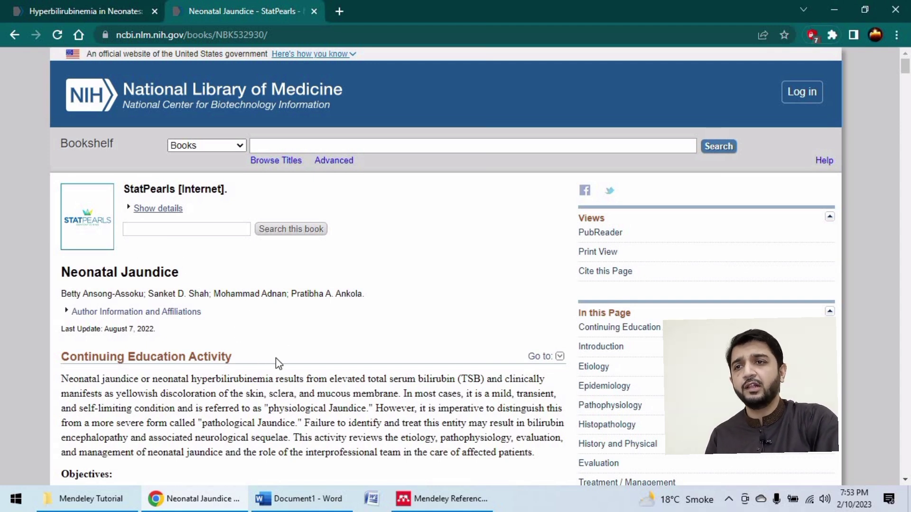
click(220, 507)
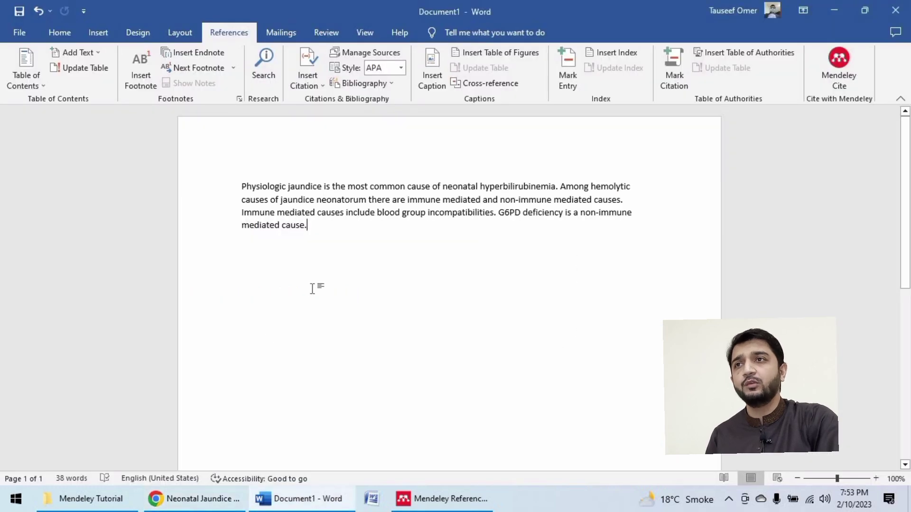
click(193, 498)
click(107, 11)
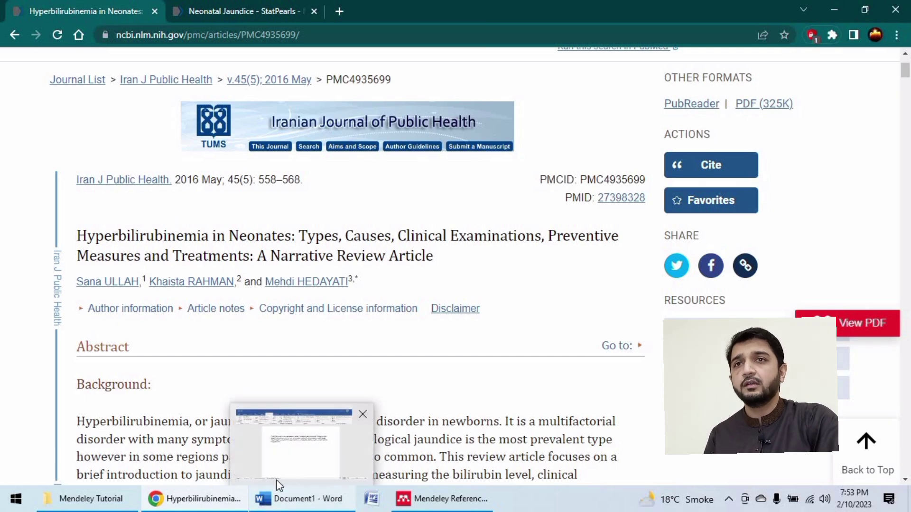
Add a space between 'hyperbilirubinemia' and its period in the Word paragraph
click(281, 471)
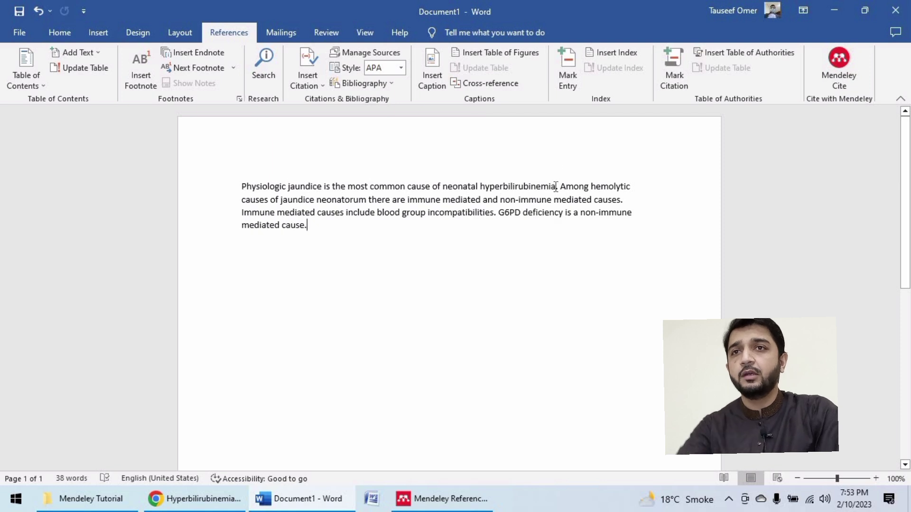
click(556, 185)
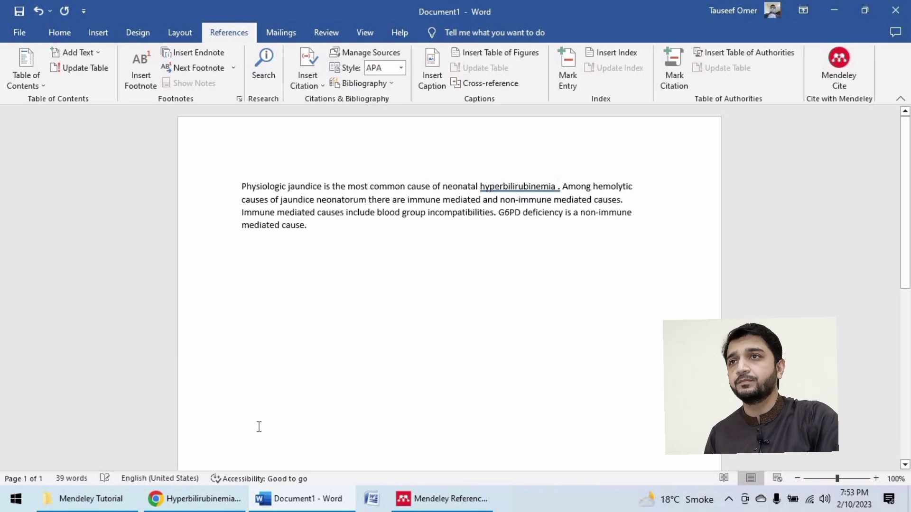
click(213, 499)
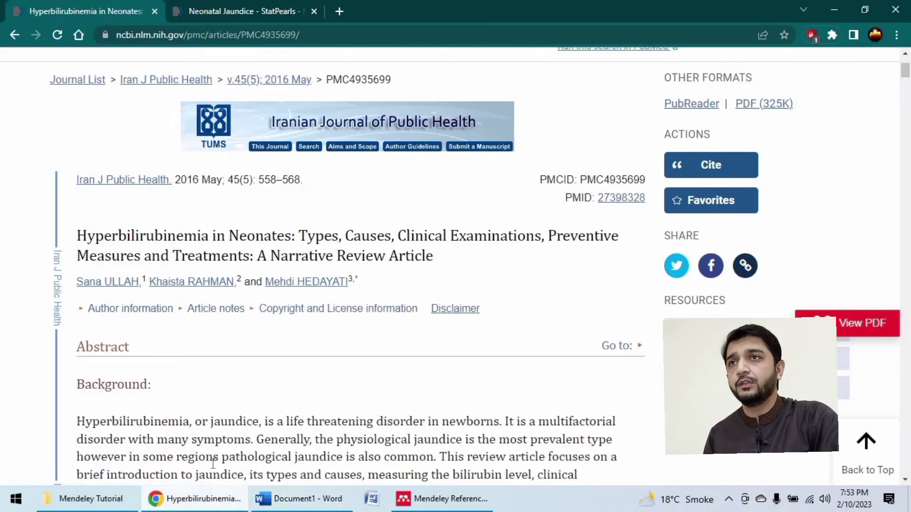
On the Neonatal Jaundice StatPearls tab, try the Mendeley Web Importer and maximize Chrome
click(236, 10)
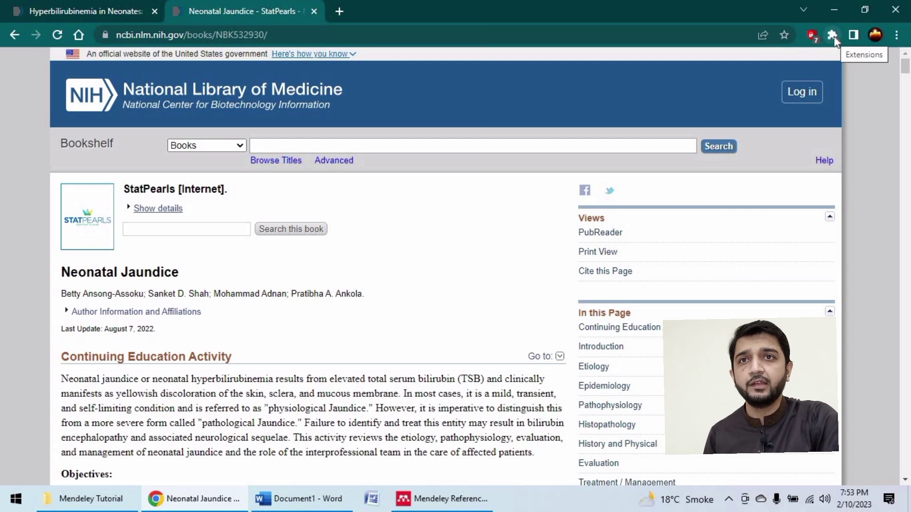
click(832, 35)
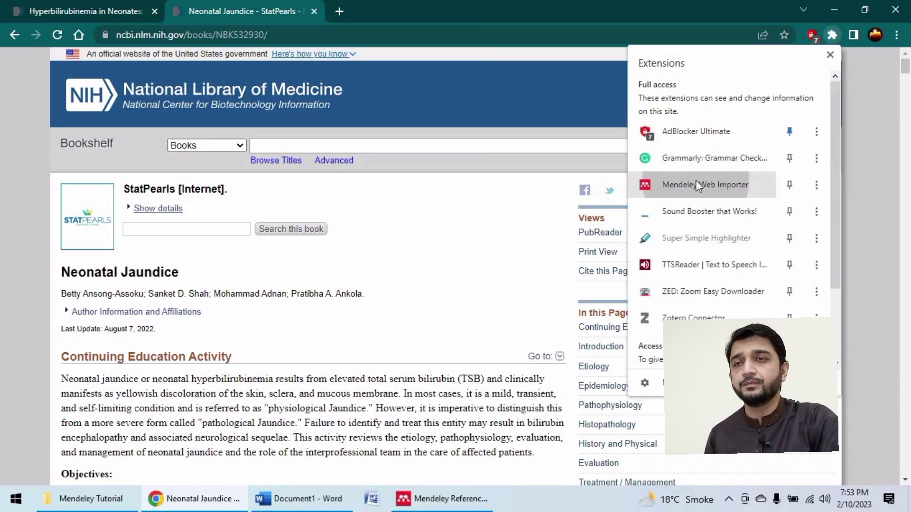
click(695, 184)
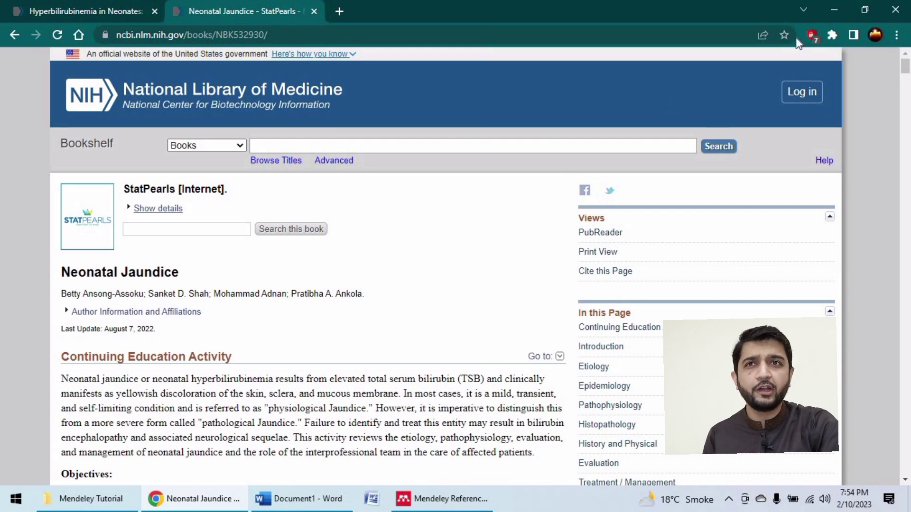
click(832, 38)
click(676, 186)
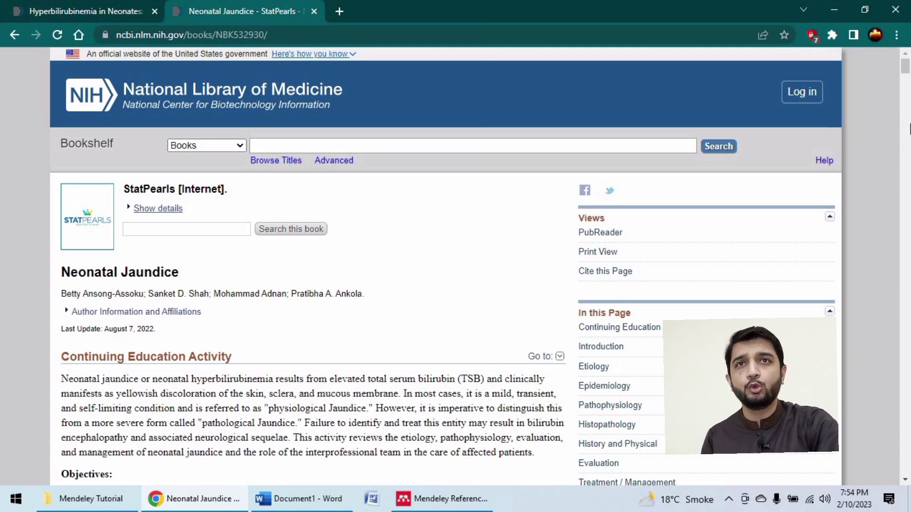
click(836, 15)
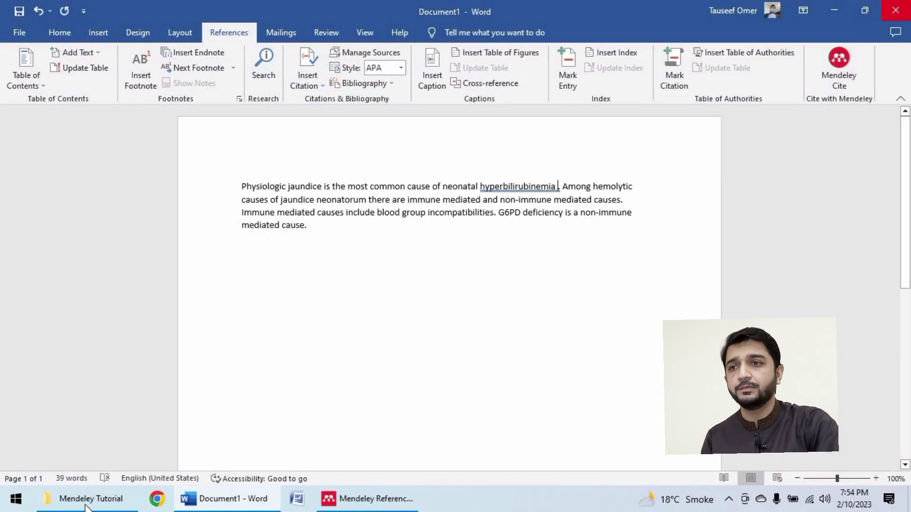
click(158, 502)
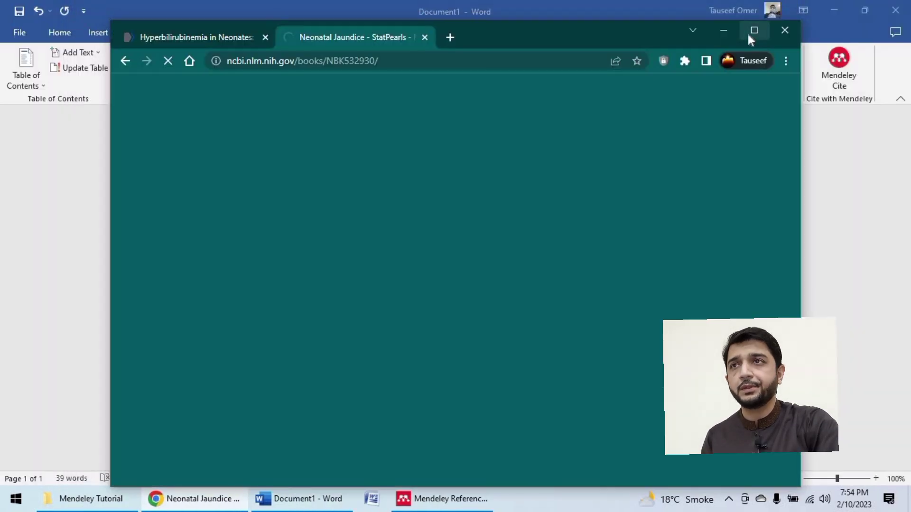
click(748, 33)
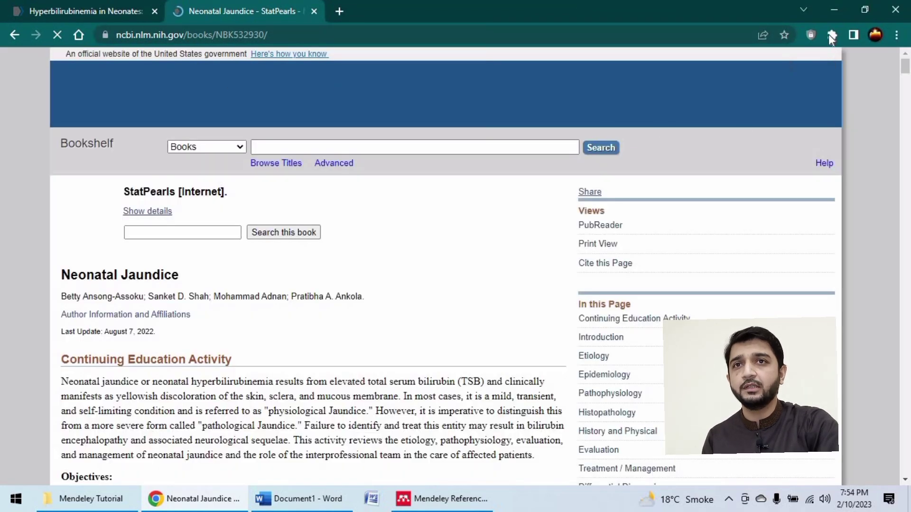
Add the Neonatal Jaundice article to Mendeley as a journal article and open the library
click(831, 35)
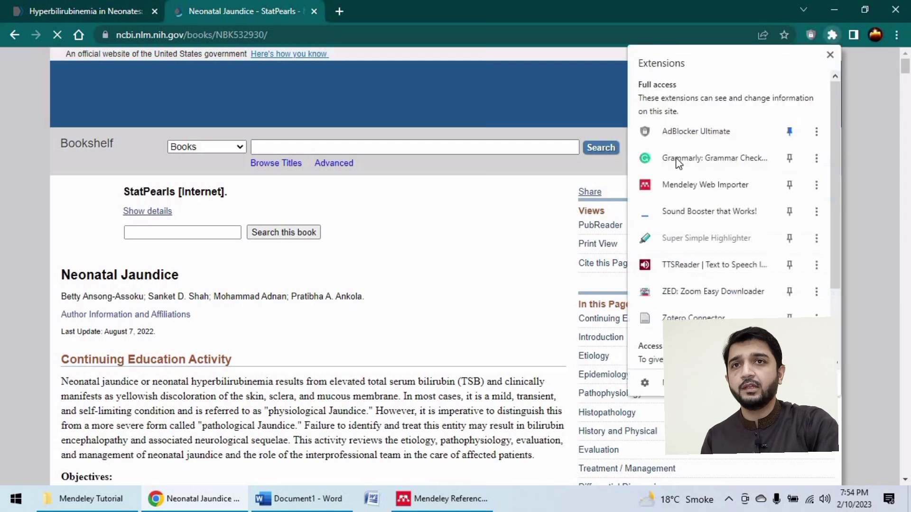
click(670, 188)
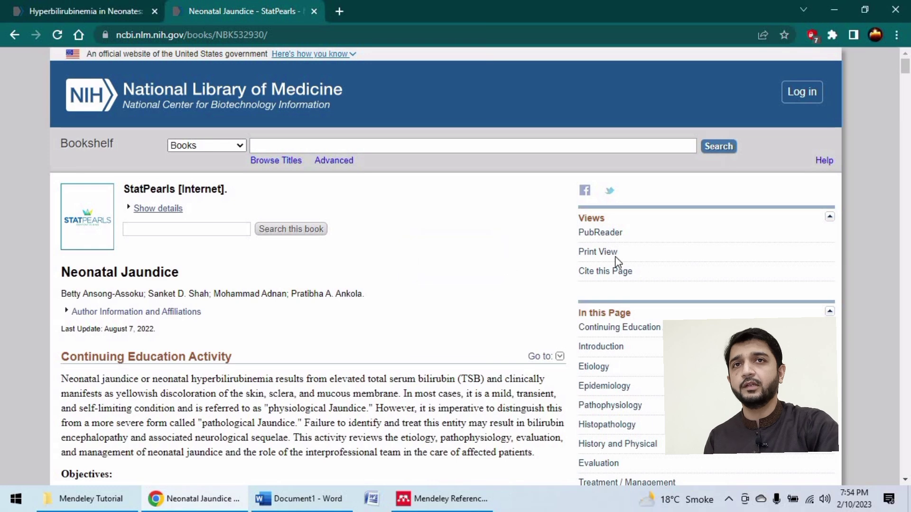
click(831, 33)
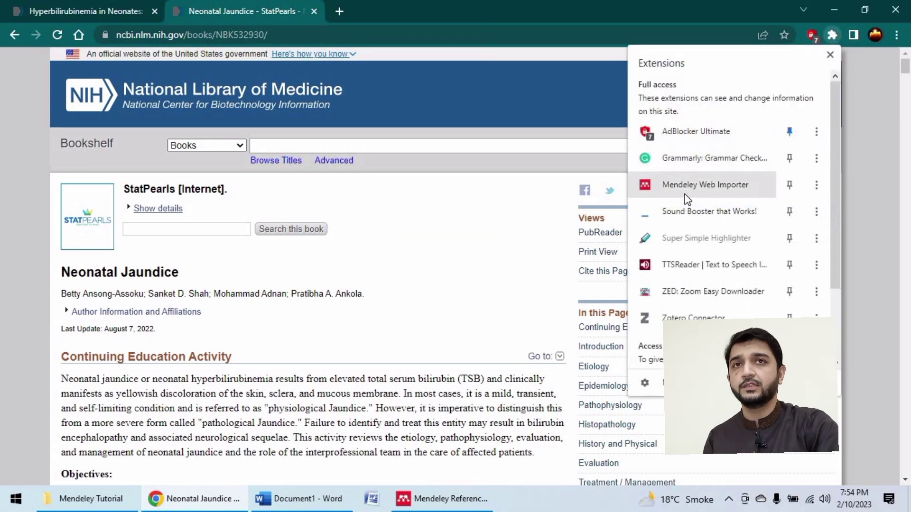
click(683, 188)
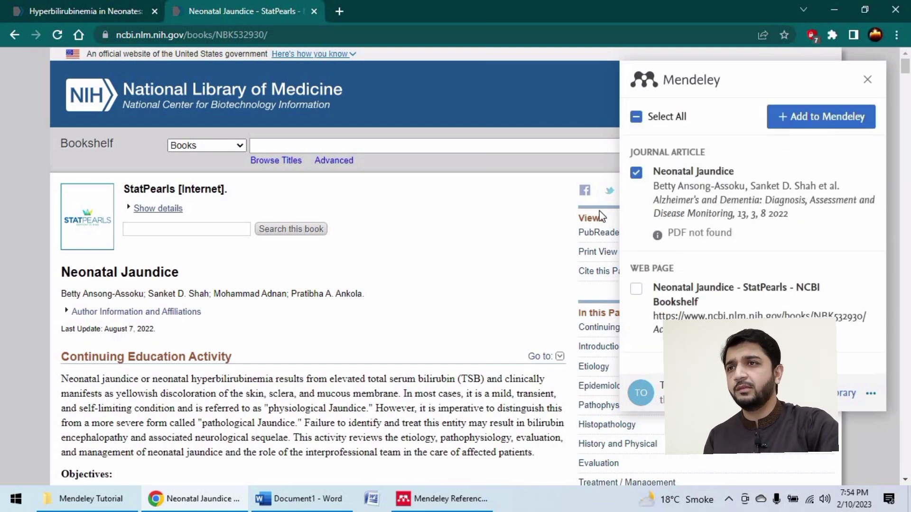
click(845, 121)
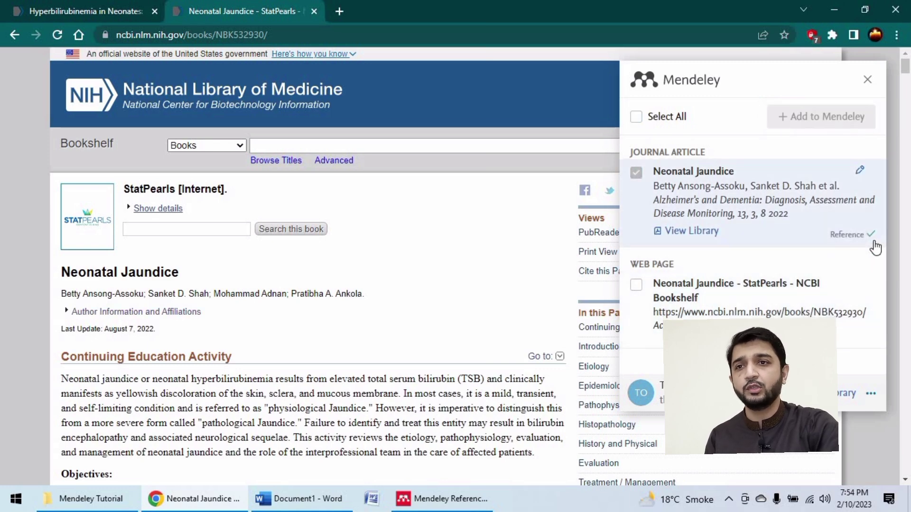
click(441, 498)
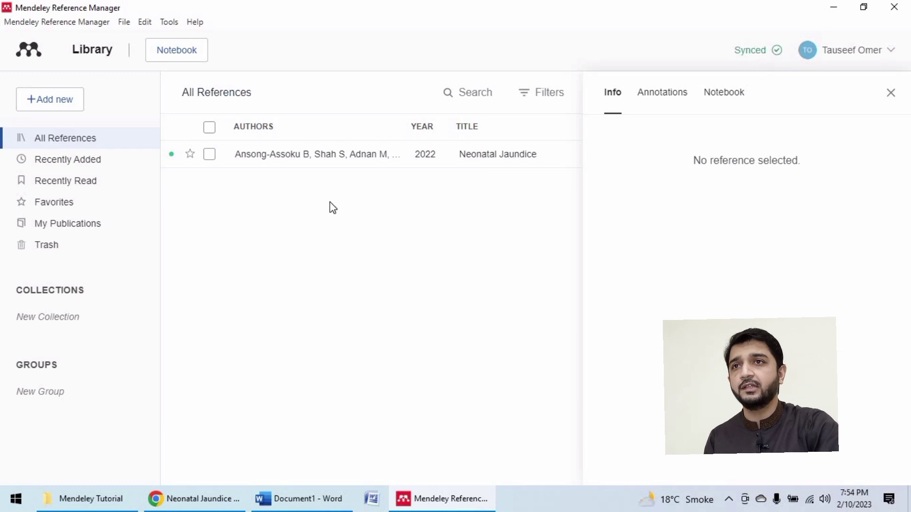
Close the empty Info panel, view the Neonatal Jaundice 2022 details, and return to Document1
click(891, 92)
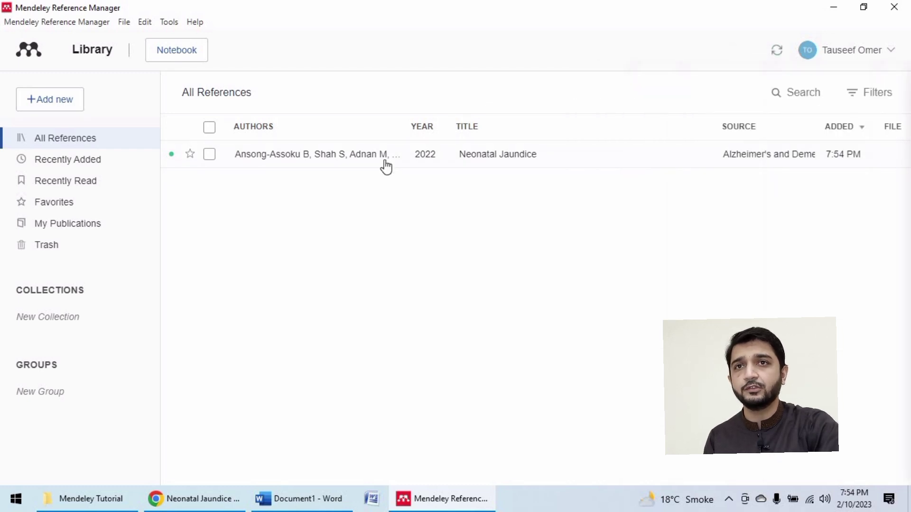
click(385, 158)
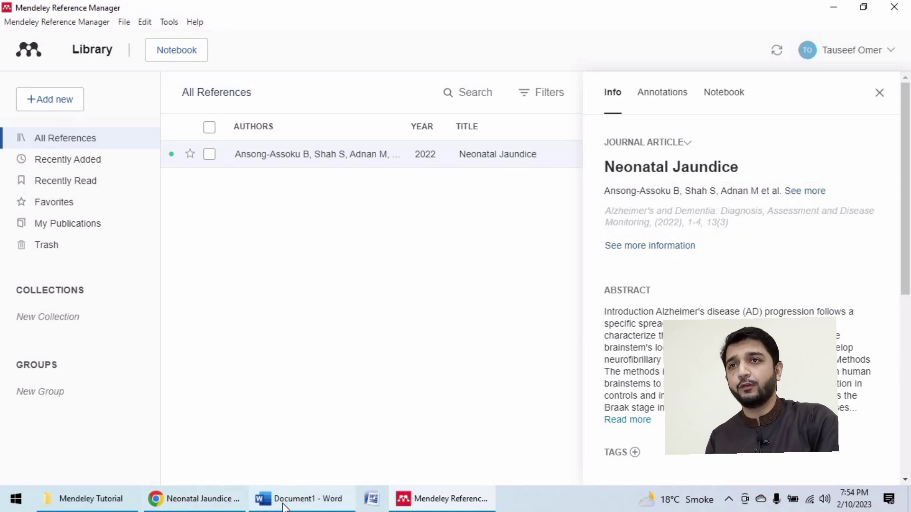
click(299, 499)
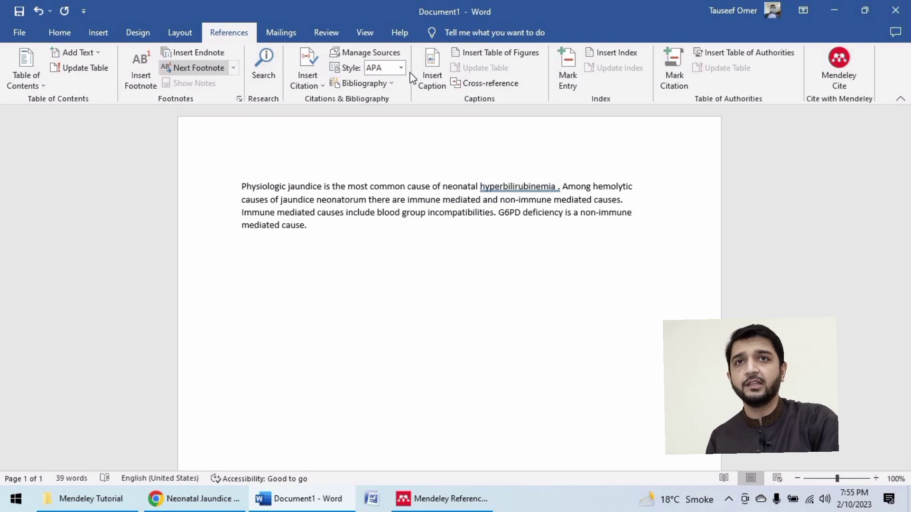
Sign in to Mendeley Cite in Word, re-entering the password after a failed attempt
click(838, 70)
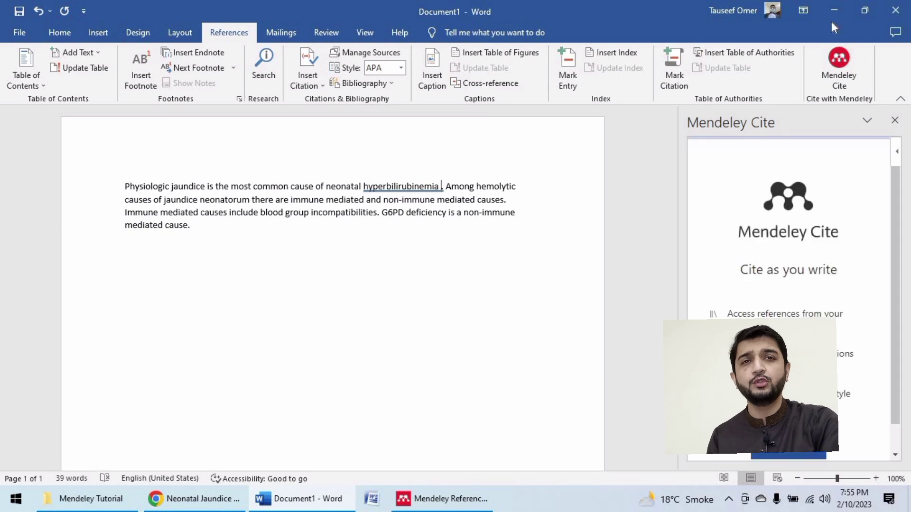
click(781, 459)
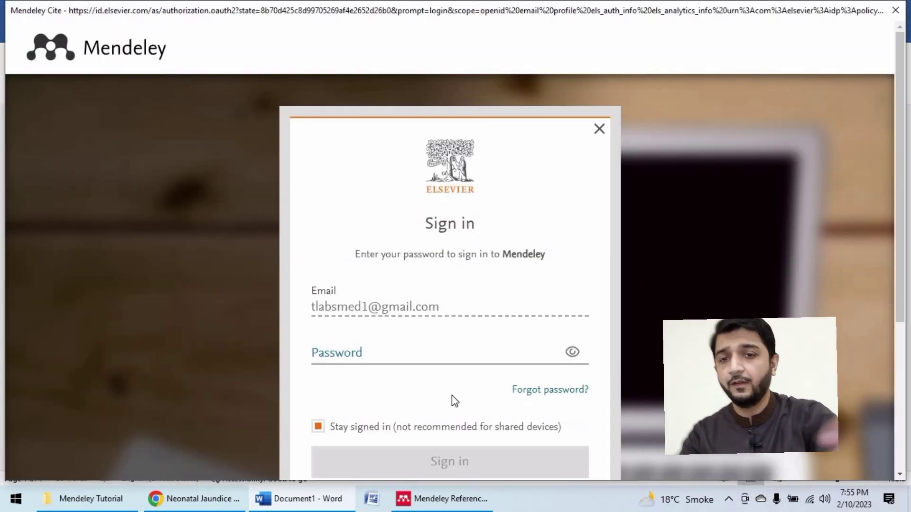
click(413, 350)
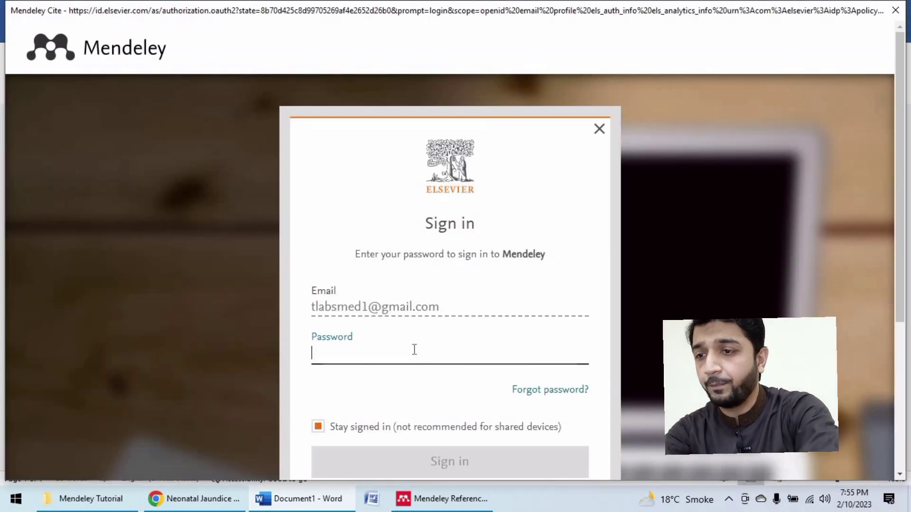
text(•••••)
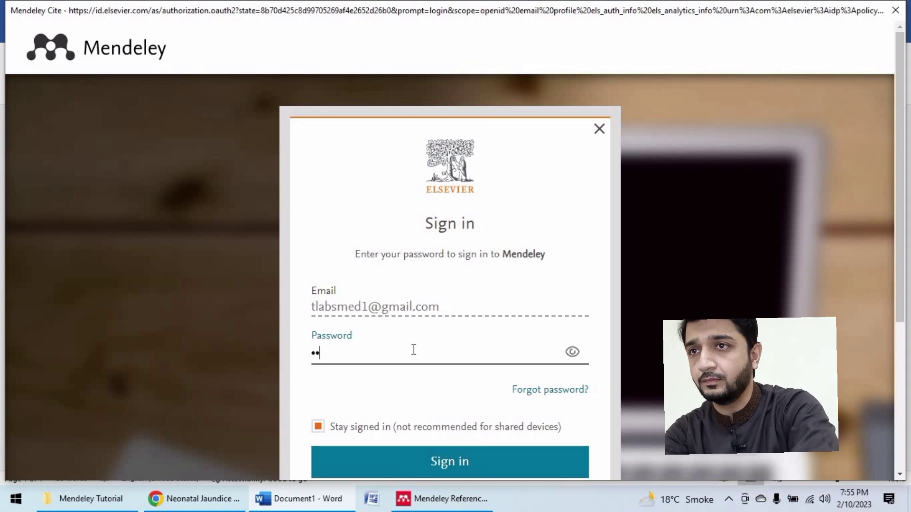
key(BackSpace)
key(BackSpace)
key(BackSpace)
key(BackSpace)
key(BackSpace)
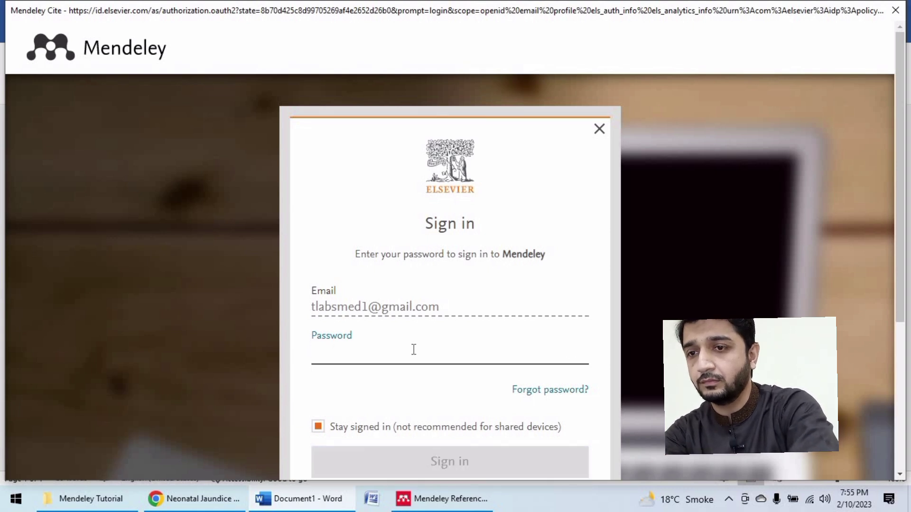
text(••••••)
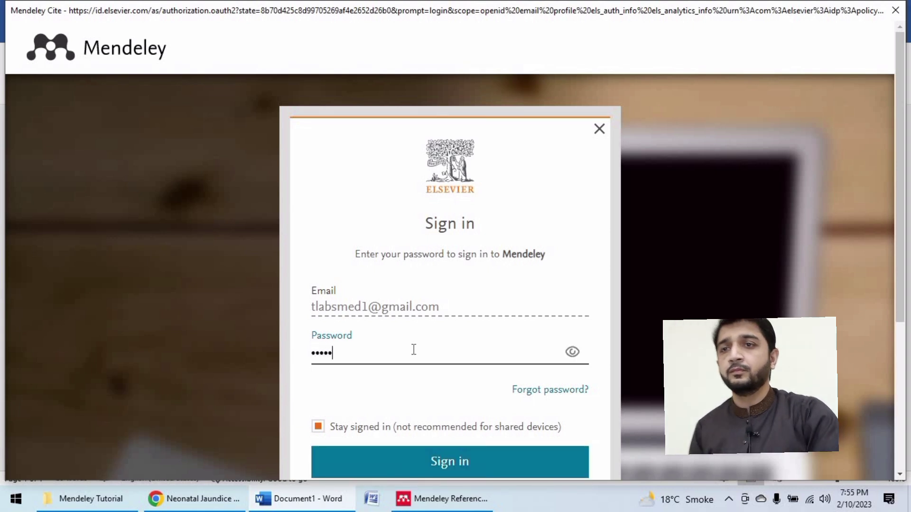
text(••)
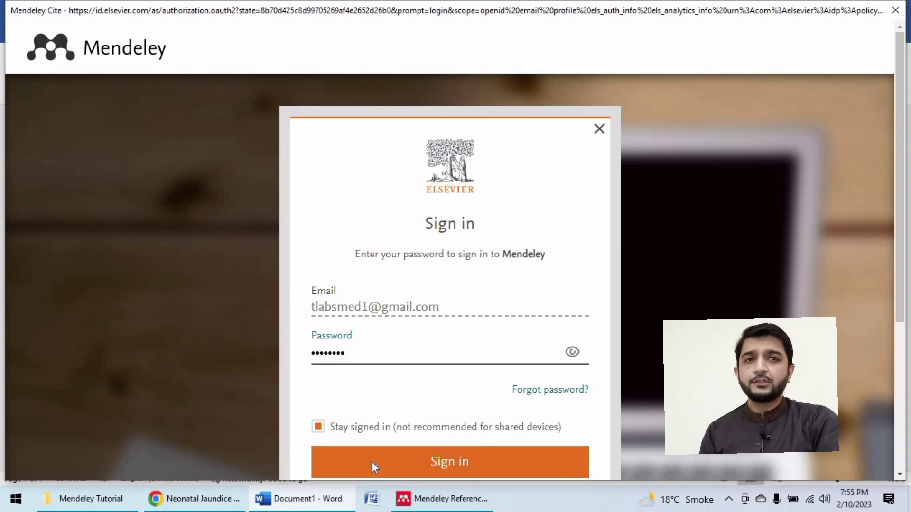
click(371, 465)
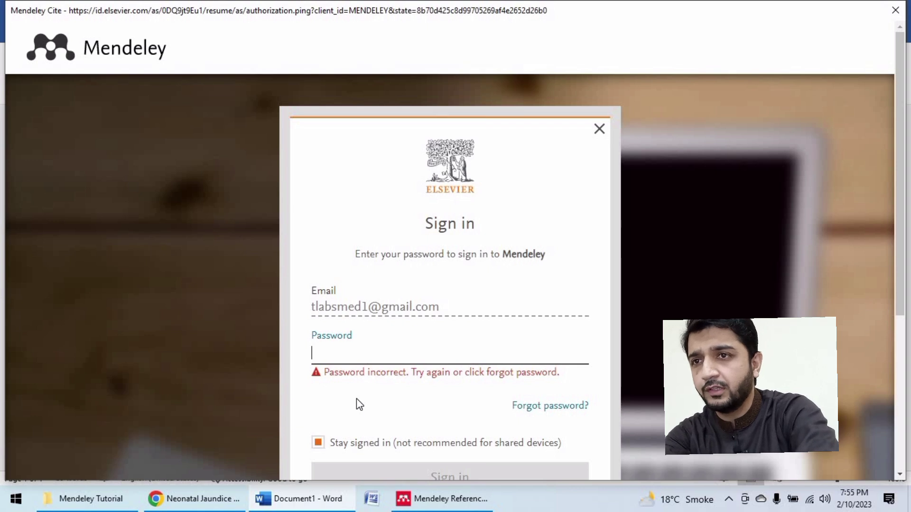
text(•••••)
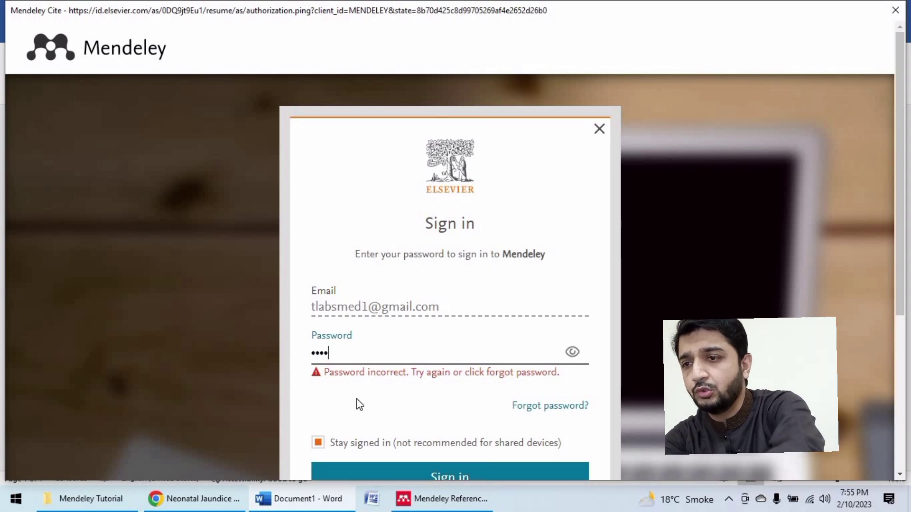
text(•••••)
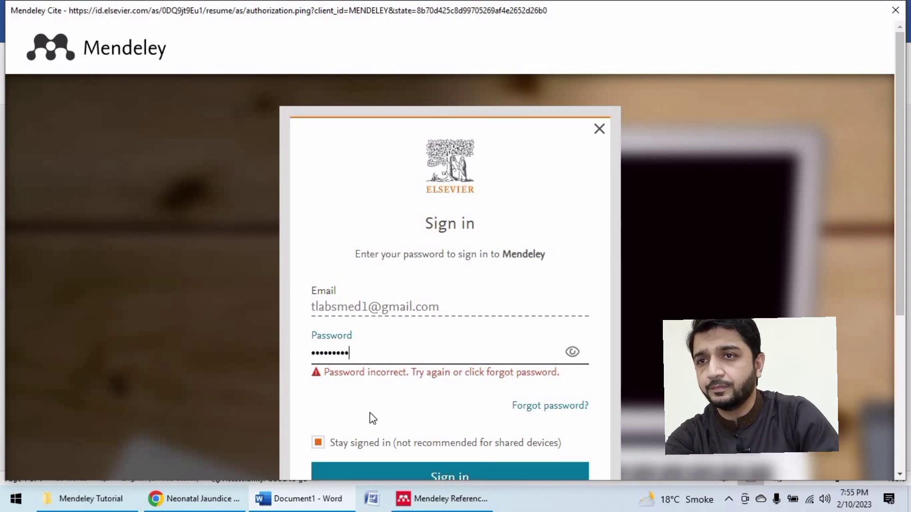
click(378, 475)
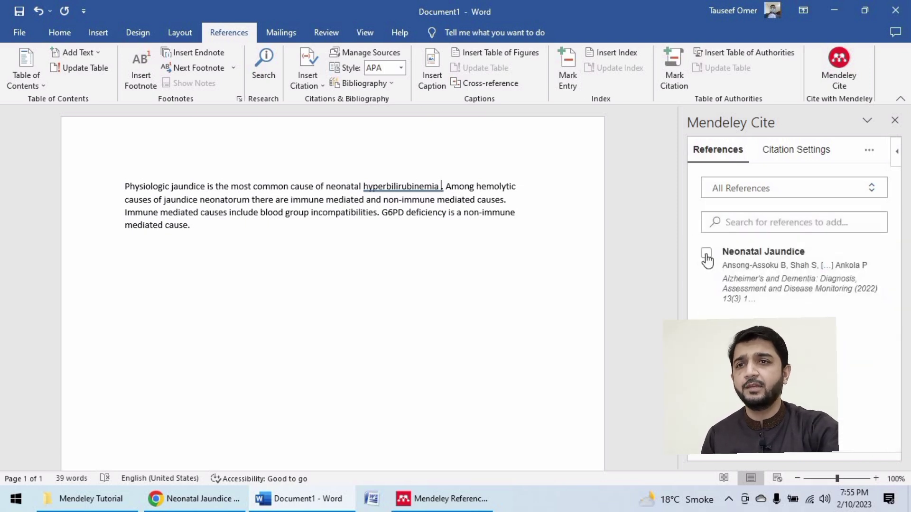
Insert the Neonatal Jaundice citation (Ansong-Assoku et al., 2022) after 'hyperbilirubinemia'
click(445, 499)
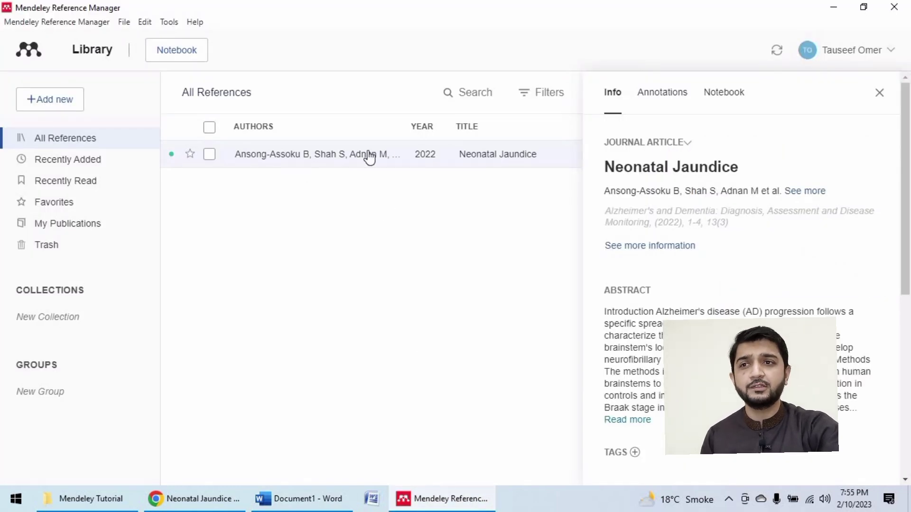
click(306, 498)
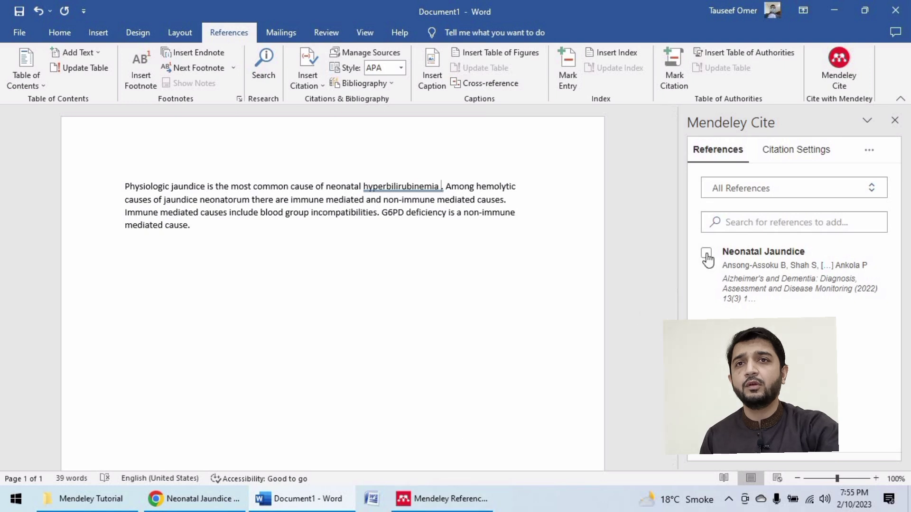
click(707, 255)
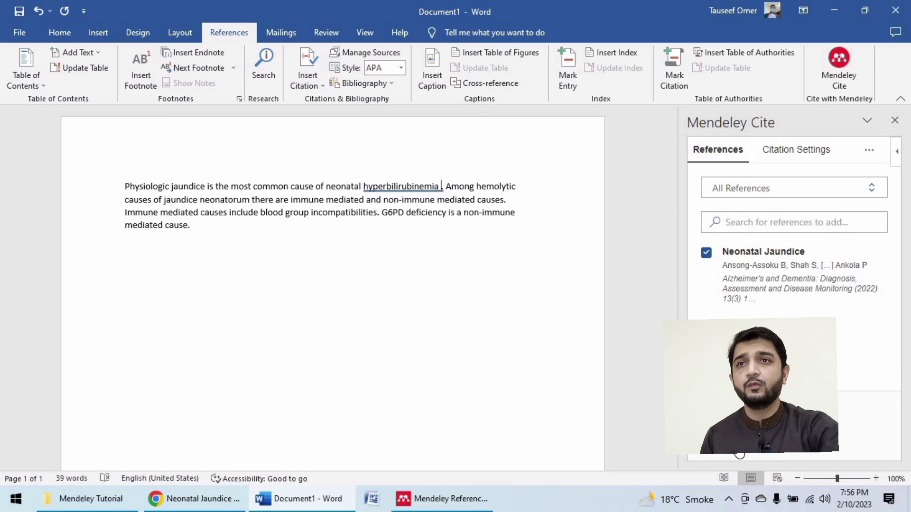
click(790, 381)
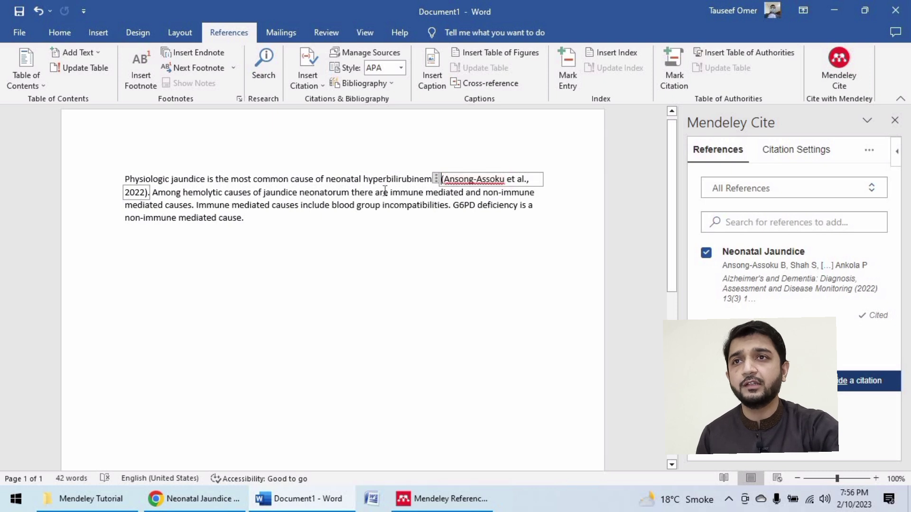
Review Mendeley Cite's citation style and language settings, then return to the reference list
click(456, 203)
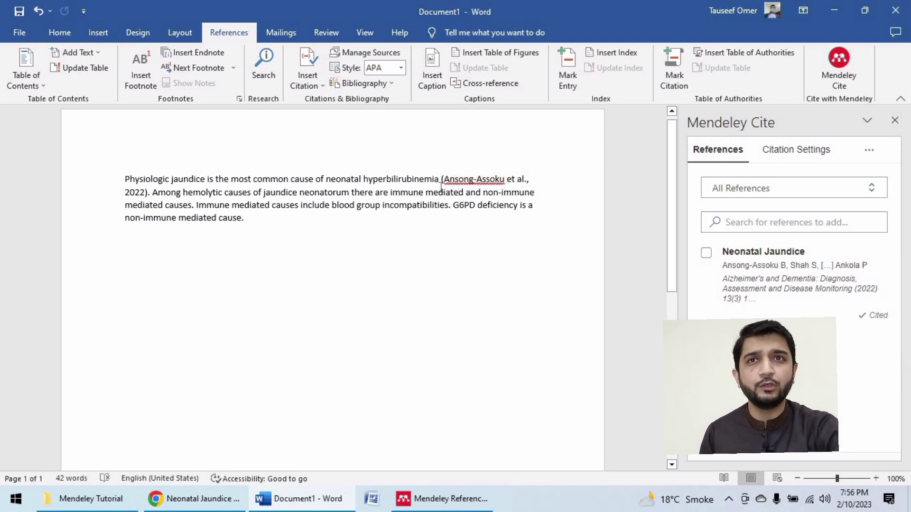
click(787, 158)
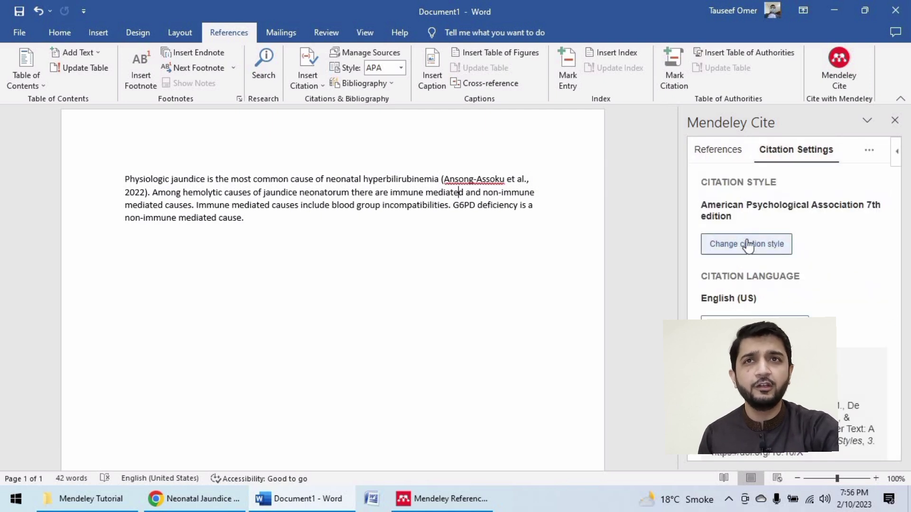
click(719, 156)
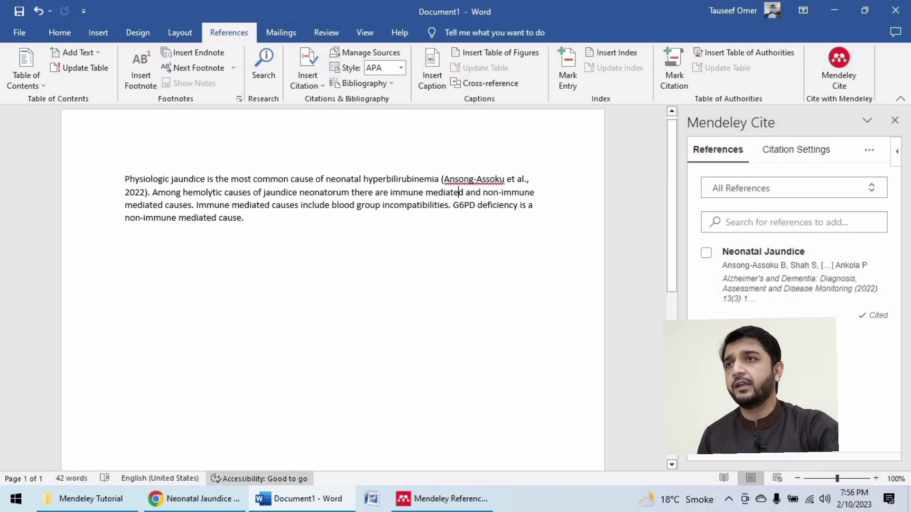
click(203, 498)
Import the Hyperbilirubinemia in Neonates journal article and its PDF into Mendeley
click(71, 12)
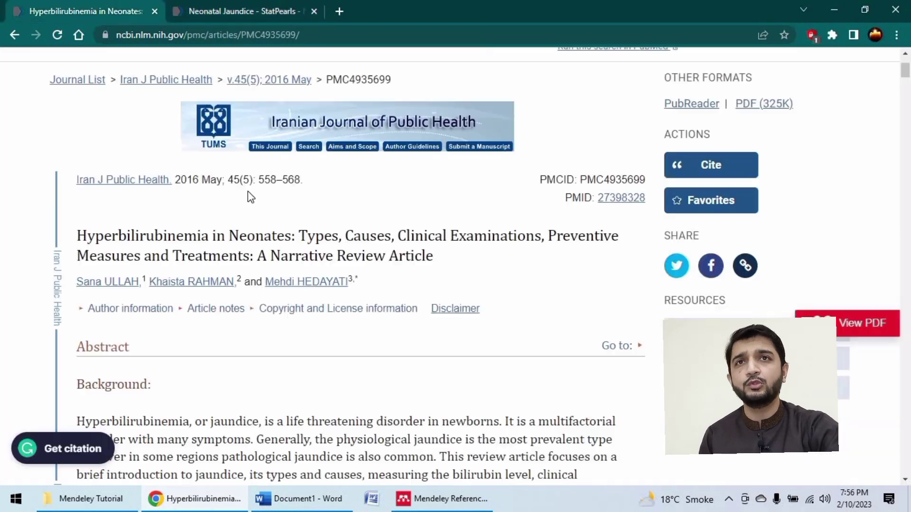
click(832, 36)
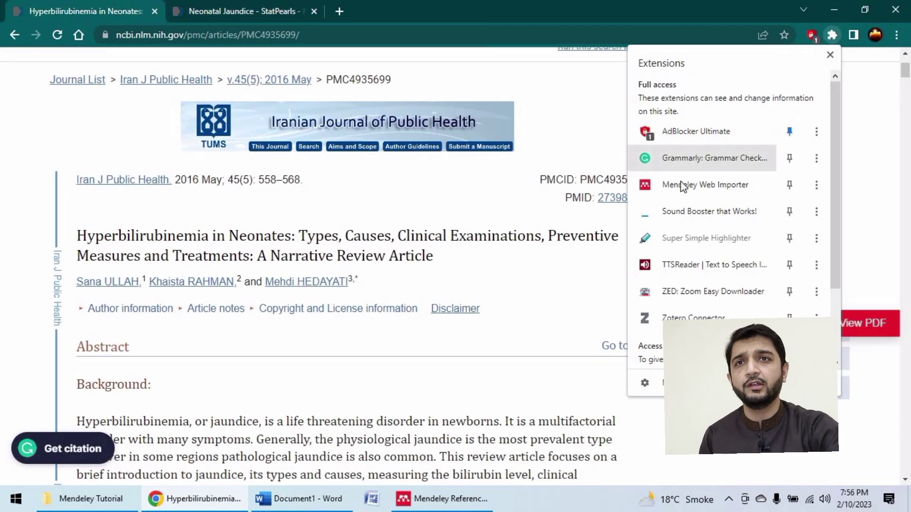
click(681, 186)
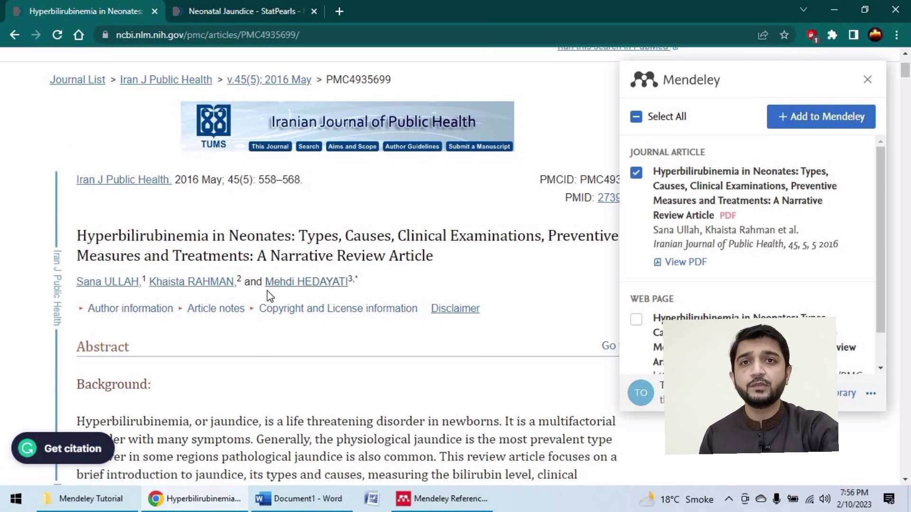
scroll(269, 295, down, 2)
scroll(269, 295, up, 2)
scroll(706, 286, down, 1)
scroll(705, 294, up, 1)
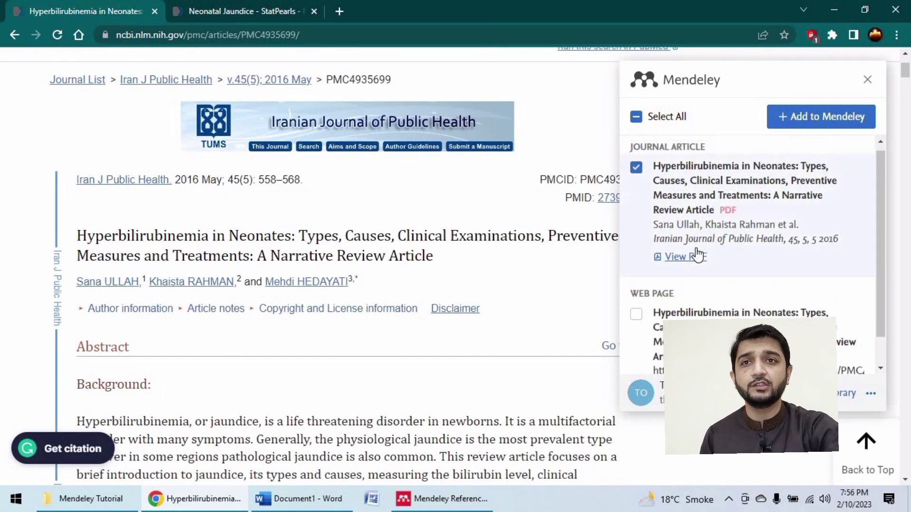
scroll(691, 305, down, 1)
scroll(691, 305, up, 1)
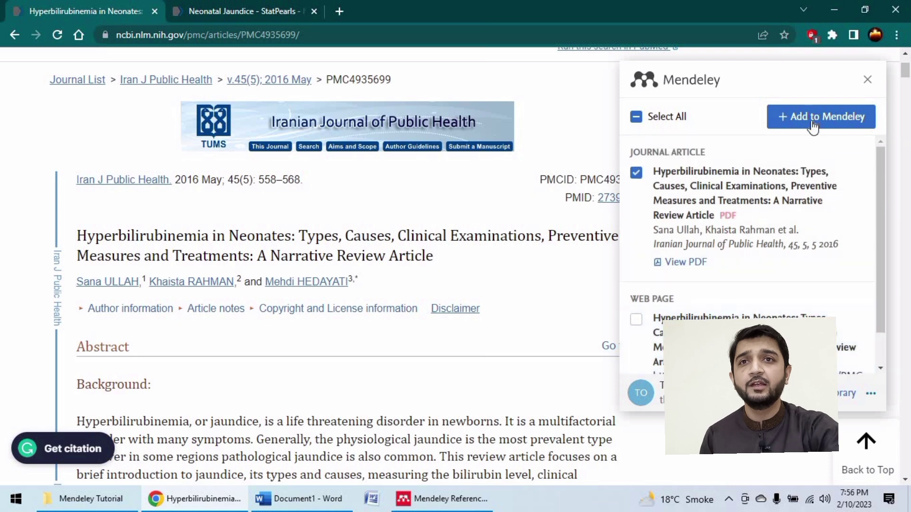
click(812, 127)
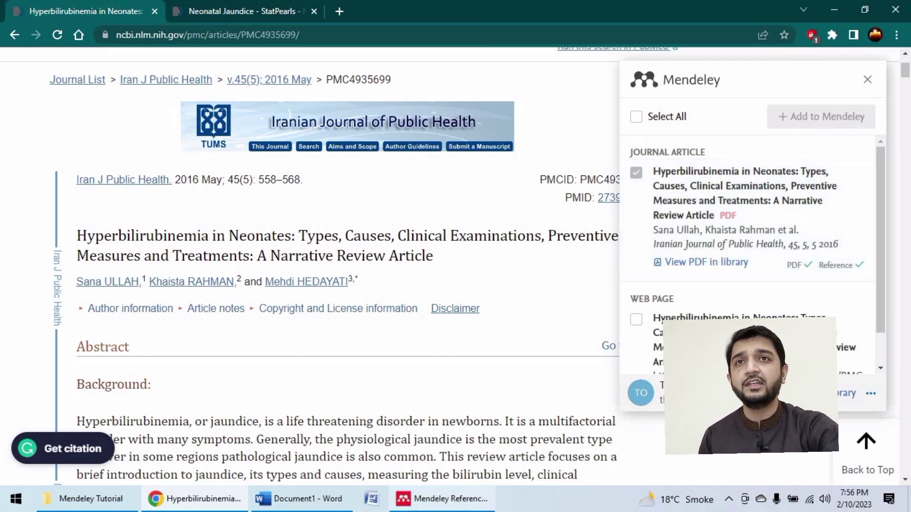
click(445, 498)
click(879, 93)
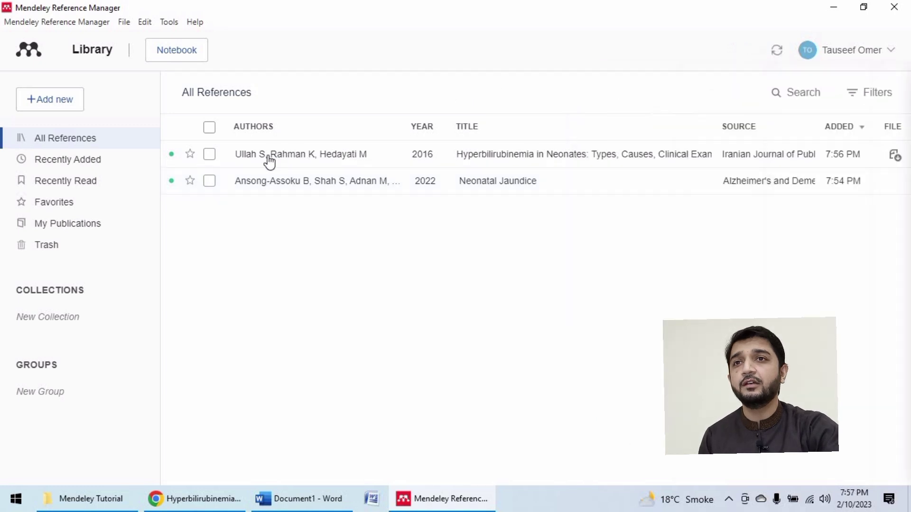
Check the Ullah 2016 reference details in Mendeley, close the panel, and return to Word
click(504, 154)
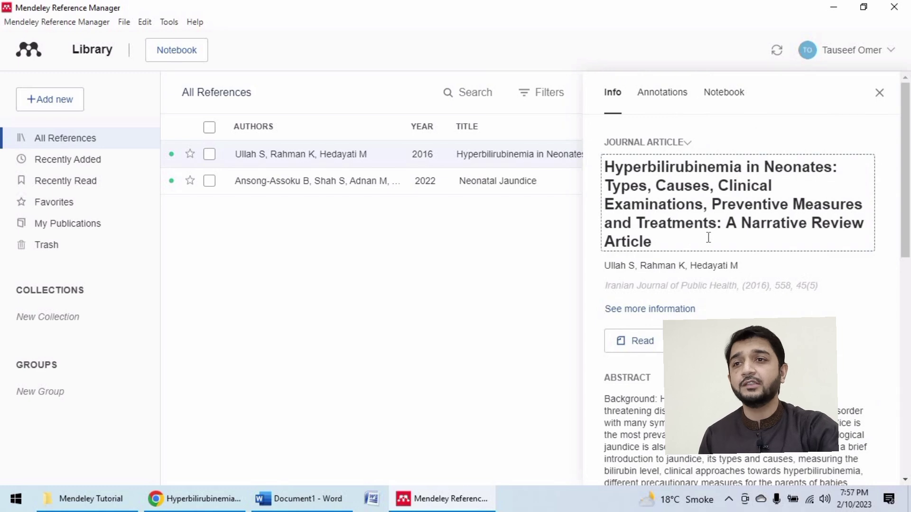
click(282, 498)
click(447, 501)
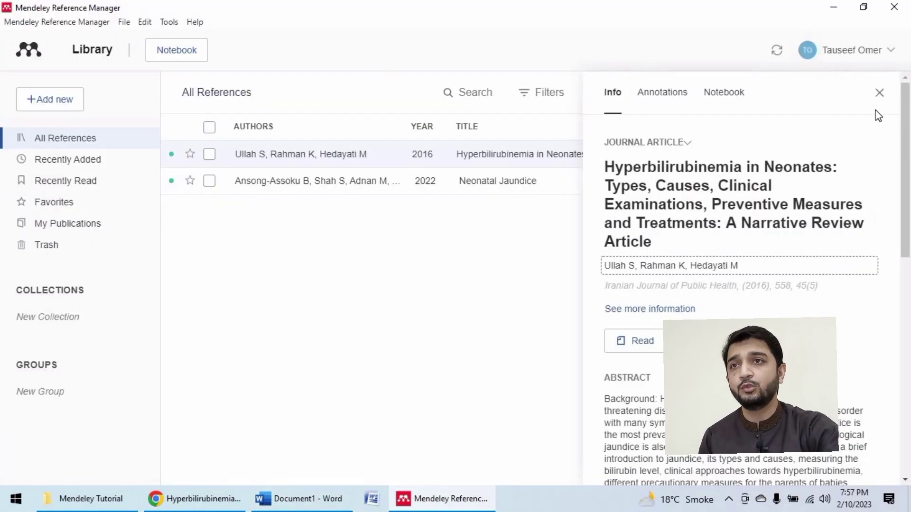
click(884, 92)
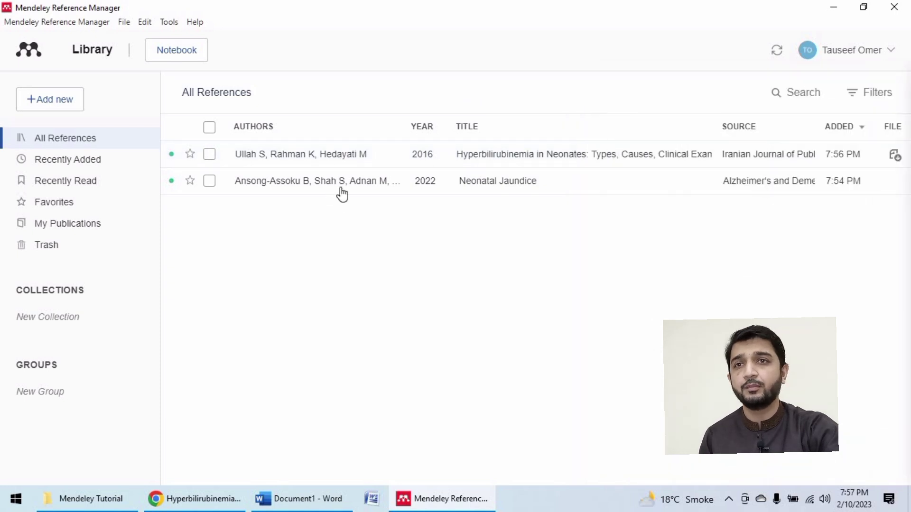
click(299, 498)
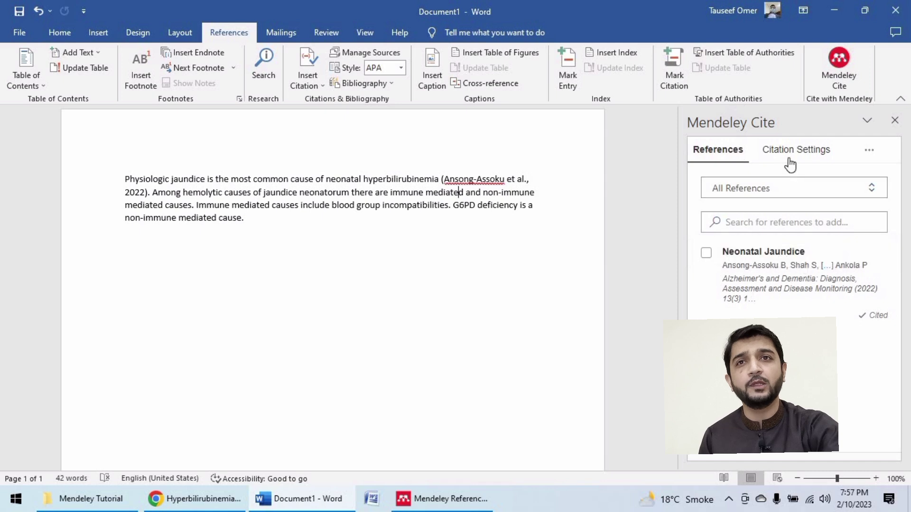
Refresh Mendeley Cite and insert (Ullah et al., 2016) after 'non-immune mediated cause'
right_click(769, 174)
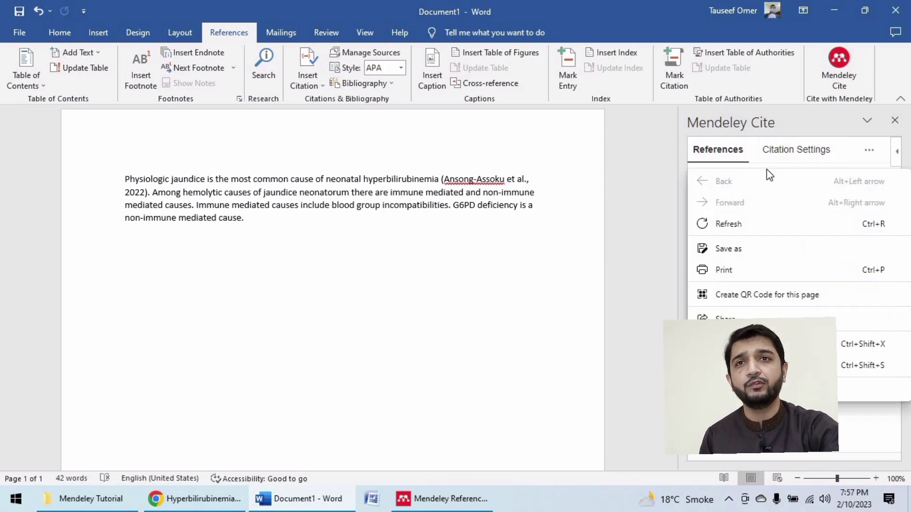
click(741, 226)
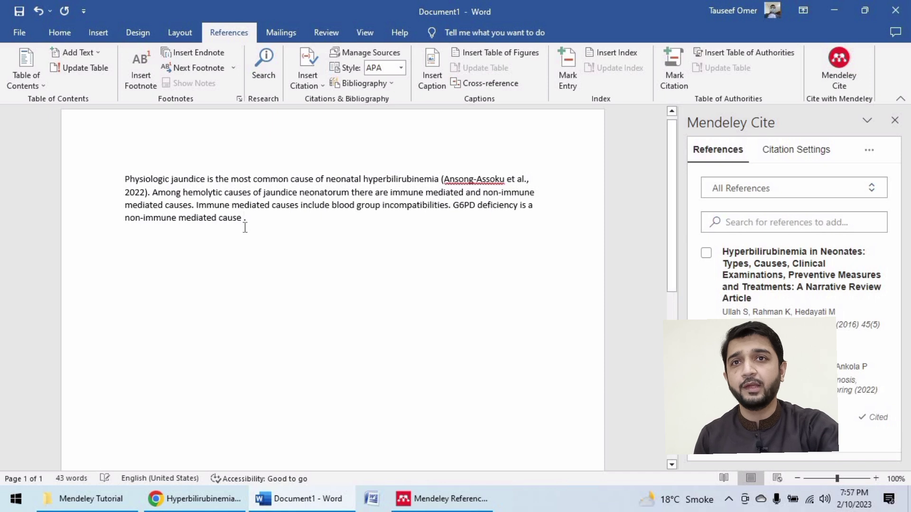
click(706, 255)
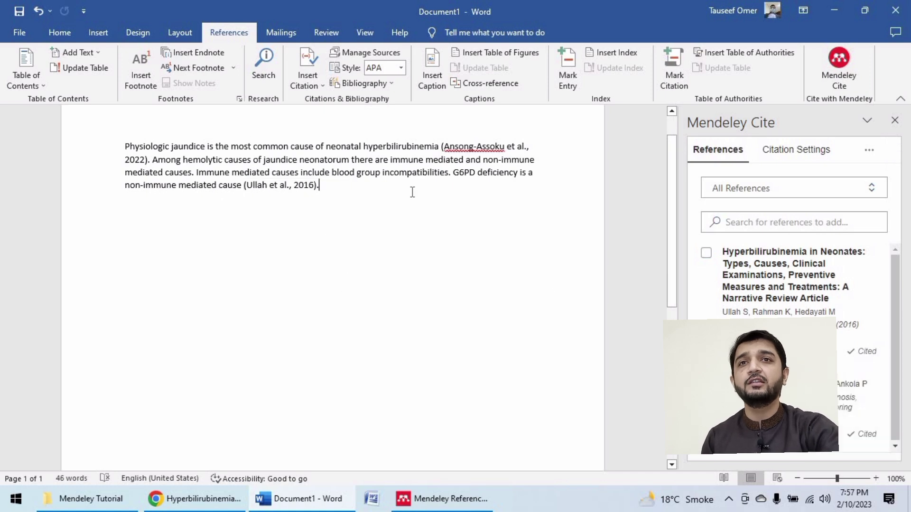
click(781, 161)
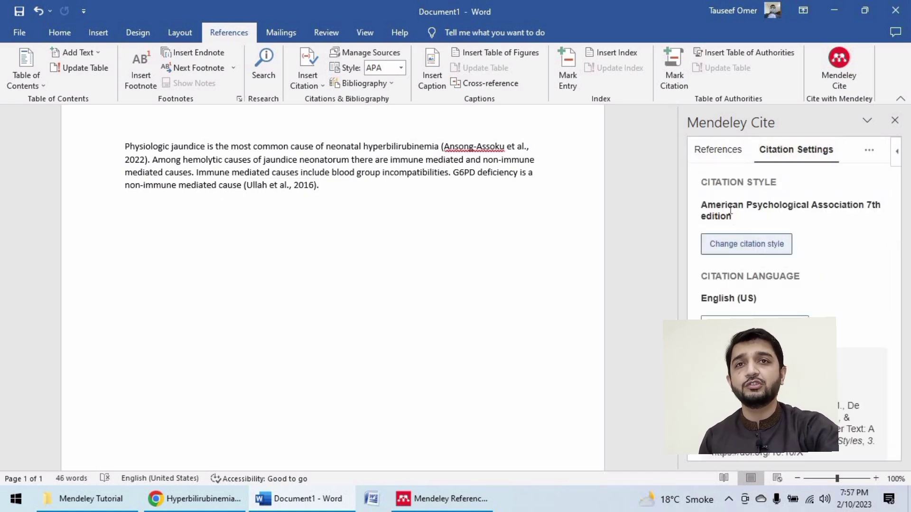
click(731, 158)
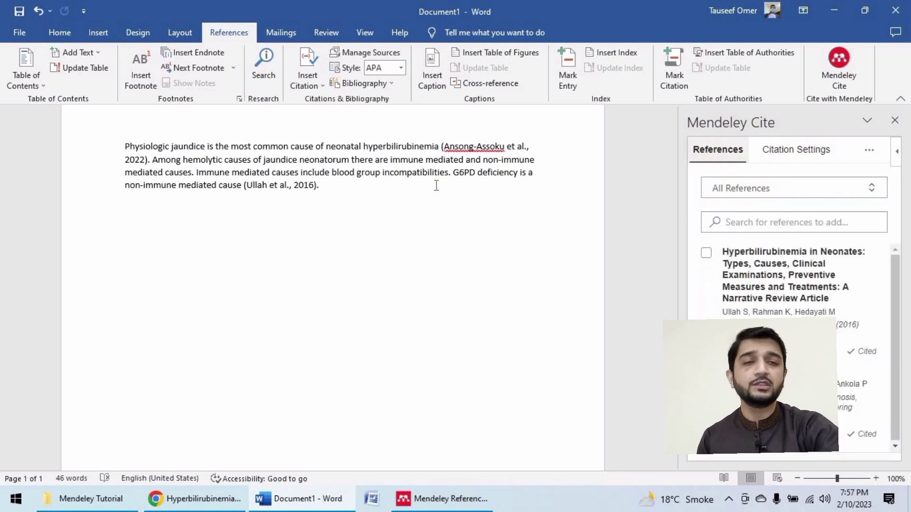
click(412, 198)
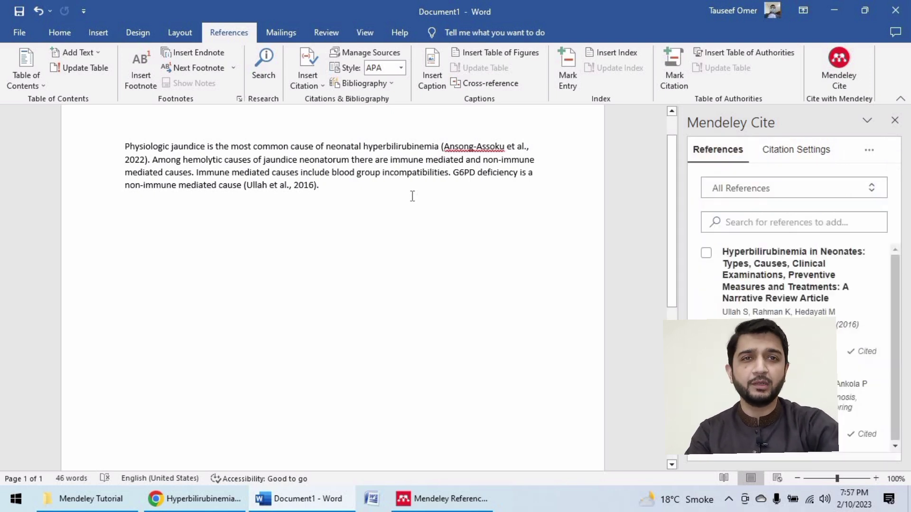